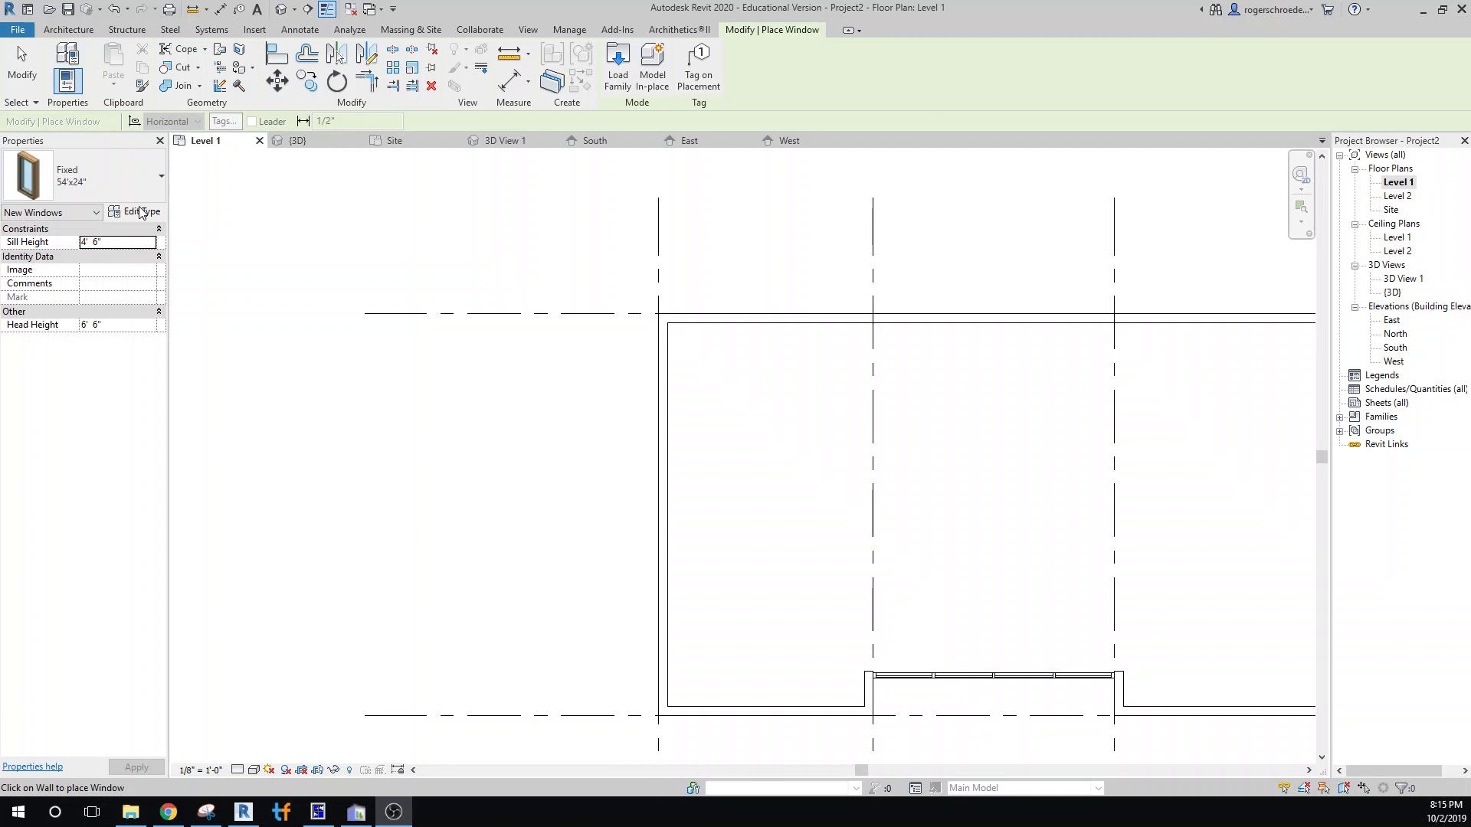
- Review the fixed window's type properties and the Level 1 floor plan's view range
click(141, 212)
click(1062, 720)
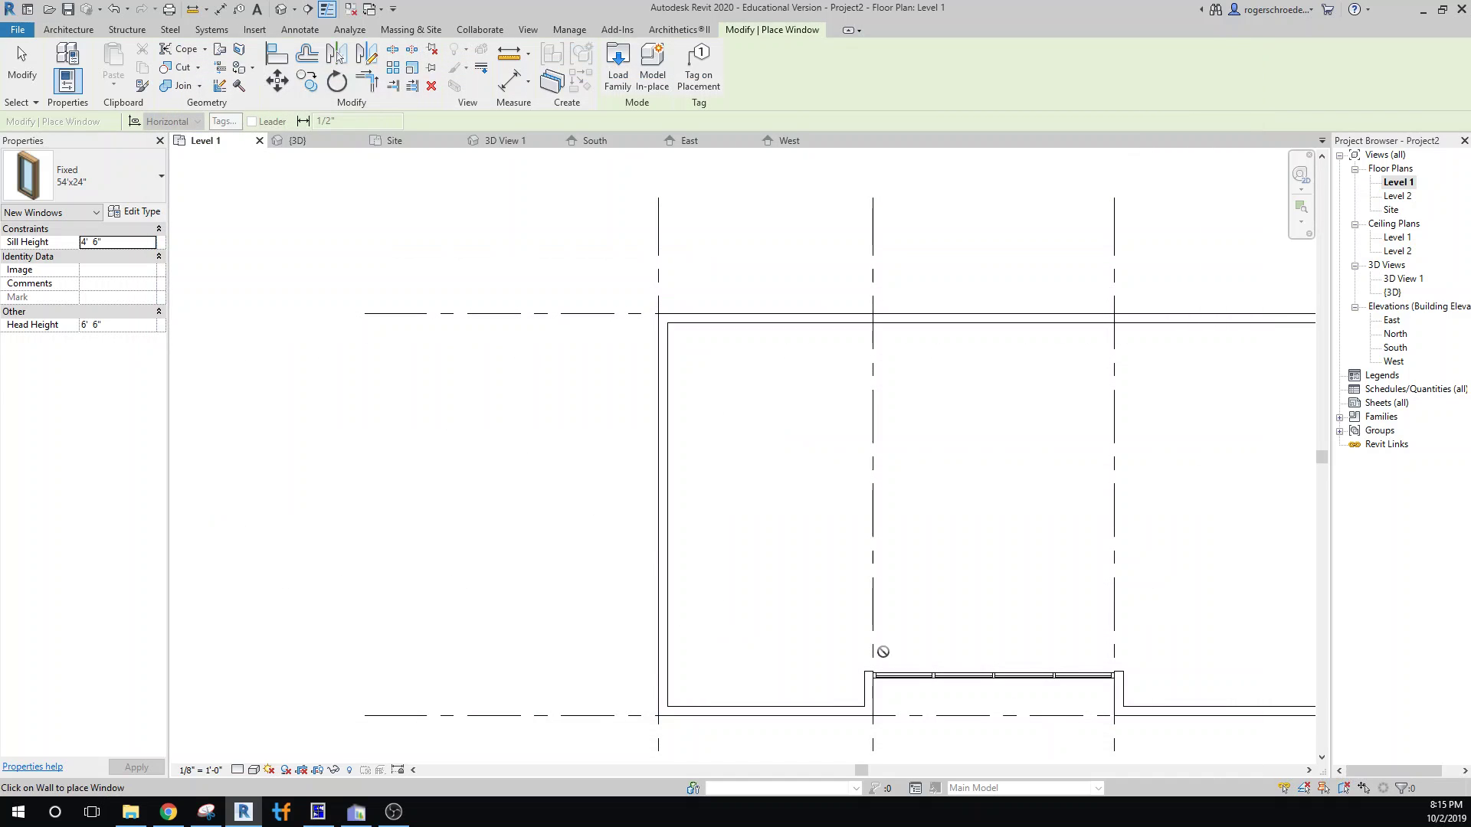
key(Escape)
key(Escape)
click(106, 574)
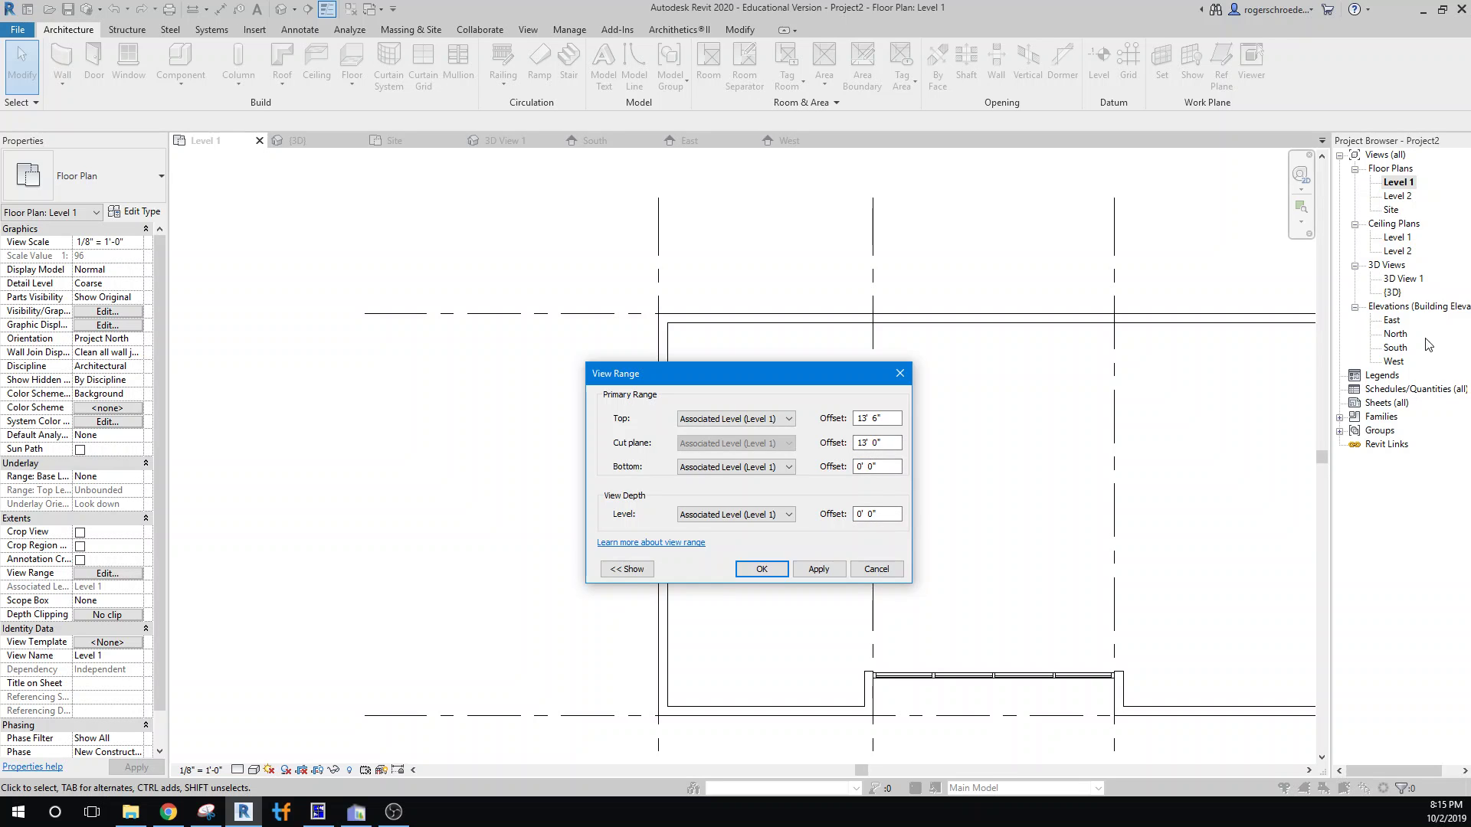
click(763, 568)
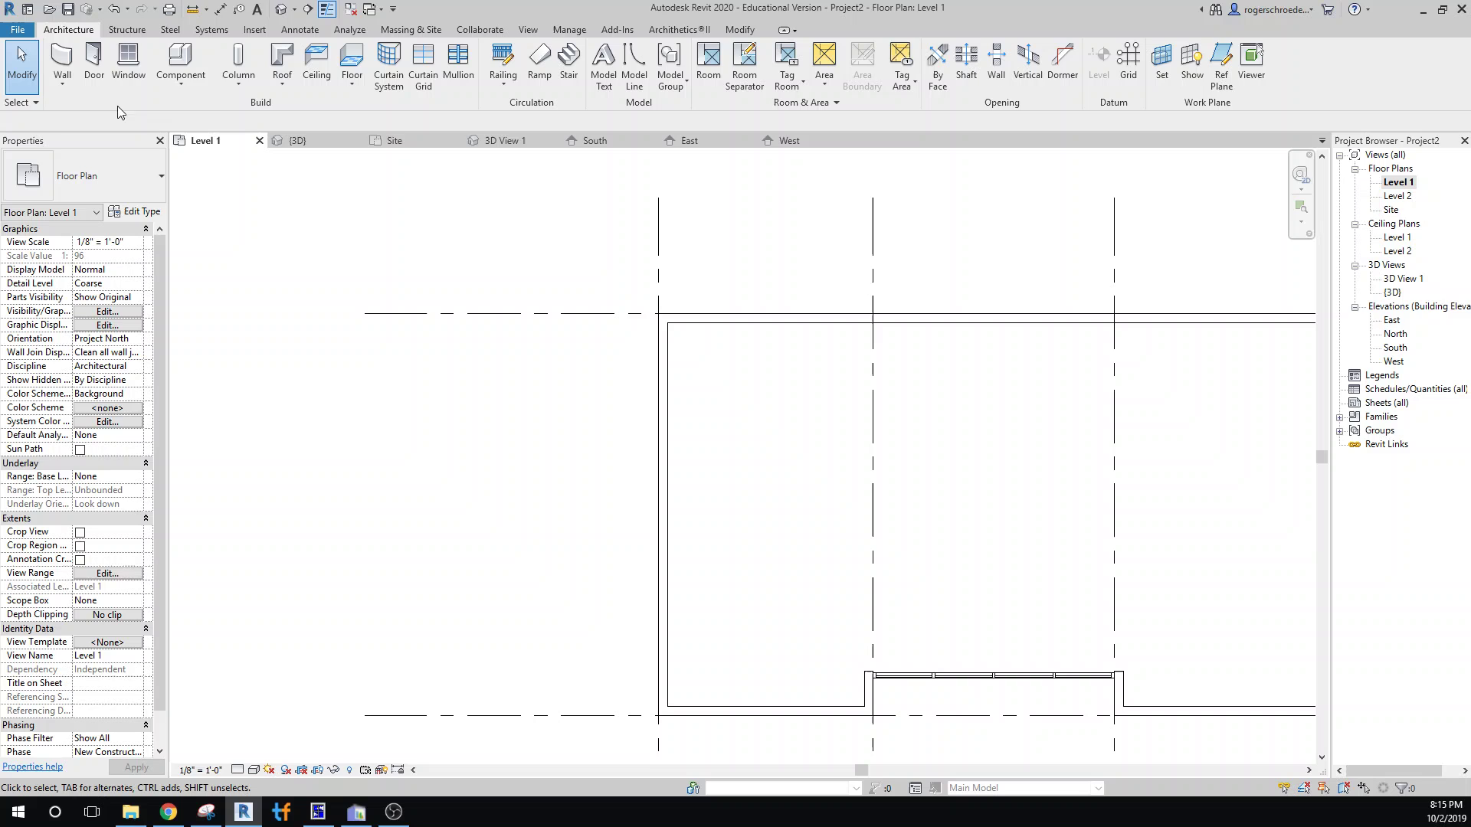
- Place three fixed windows along the west wall with a sill height of 12'
click(118, 85)
text(12)
key(Return)
click(111, 258)
click(662, 519)
click(657, 447)
click(655, 380)
click(21, 67)
- Set the spacing from the northernmost west-wall window to its neighbour to 5'
click(665, 378)
click(553, 415)
text(5)
key(Return)
- Move the southernmost placed window 5' along the west wall
click(279, 81)
click(21, 62)
click(662, 512)
key(m)
key(v)
click(663, 514)
text(5)
key(Return)
click(22, 68)
- Place three fixed windows in the south wall segment west of the recessed curtain wall
click(128, 60)
middle_drag(781, 716, 725, 520)
click(708, 526)
click(645, 522)
click(771, 520)
- Place five fixed windows in a row along the western part of the north wall
middle_drag(1118, 453, 1070, 633)
click(879, 303)
click(821, 305)
click(753, 304)
click(686, 305)
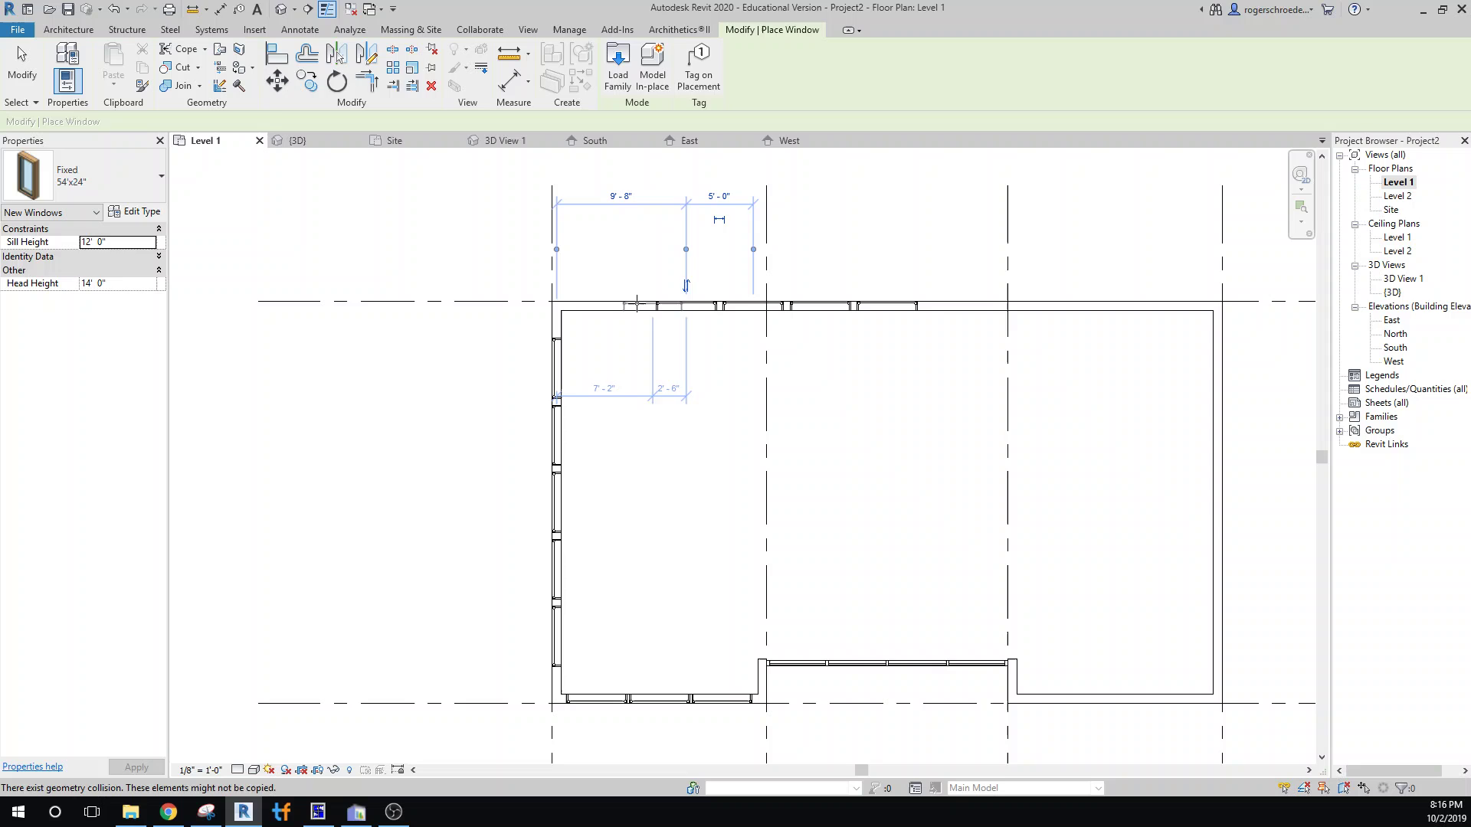
scroll(613, 306, up, 2)
click(616, 303)
key(Escape)
key(Escape)
- Set the westernmost north-wall window's spacing to its neighbour to 5'
click(601, 305)
click(671, 193)
text(5)
key(Return)
scroll(710, 549, down, 2)
click(697, 503)
- Mirror the four western north-wall windows about the centre of the fifth window
drag(592, 328, 917, 436)
click(367, 53)
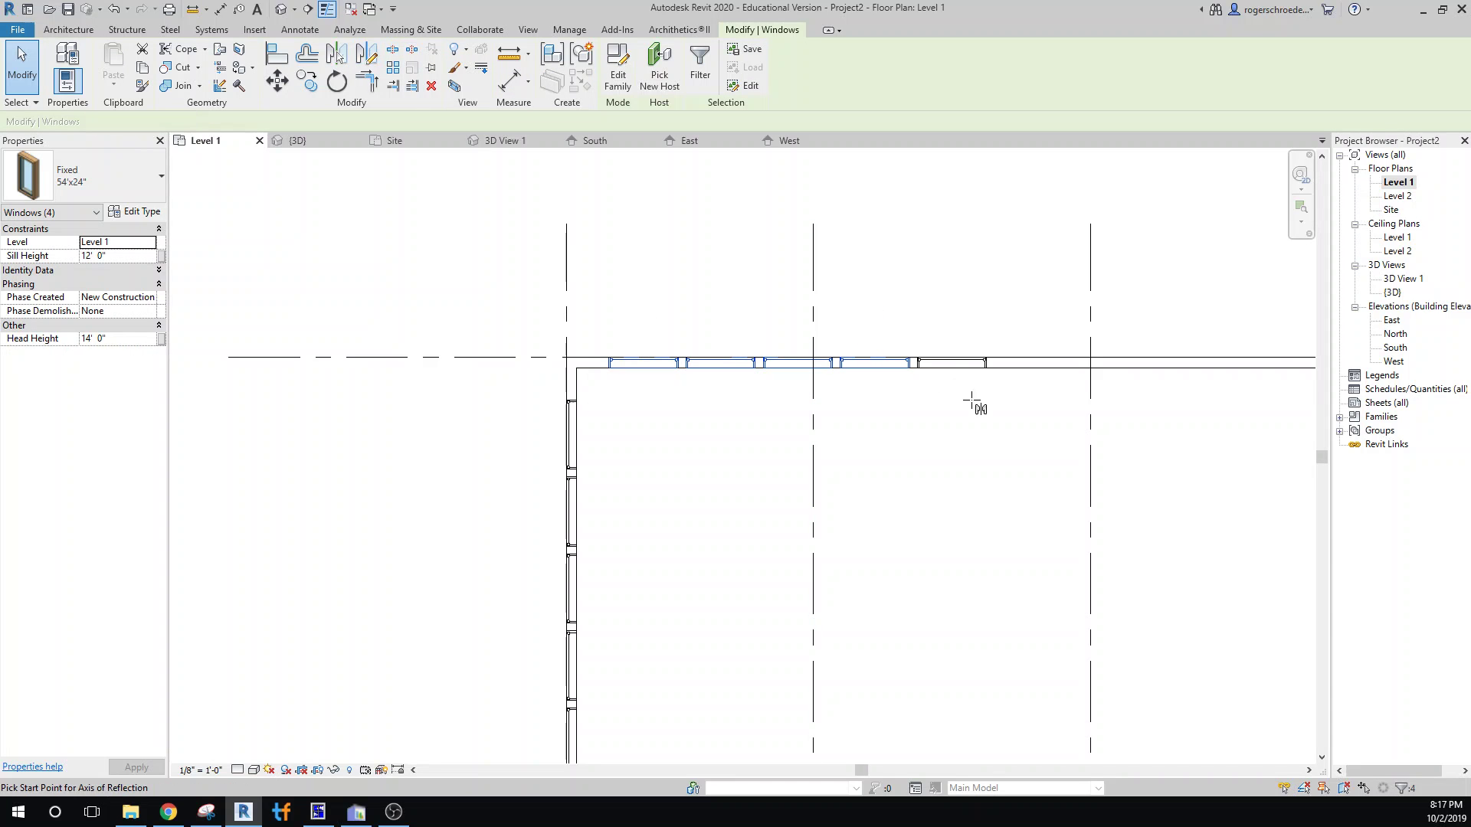
click(951, 366)
click(949, 306)
- Mirror the west-wall windows onto the east wall about the building's north-south centreline
middle_drag(952, 489, 716, 384)
scroll(716, 384, down, 1)
drag(304, 309, 479, 667)
click(367, 53)
click(719, 285)
click(719, 218)
- Mirror the three south-wall windows to the east side of the entrance about the building's centreline
drag(351, 705, 592, 672)
click(368, 58)
click(714, 228)
- Open 3D View 1 and set its visual style to Realistic
double_click(1404, 280)
click(281, 365)
click(255, 770)
click(277, 739)
- In the graphic display options, hide edges and enable anti-aliased lines, cast shadows and ambient shadows
click(255, 770)
click(316, 655)
click(1228, 231)
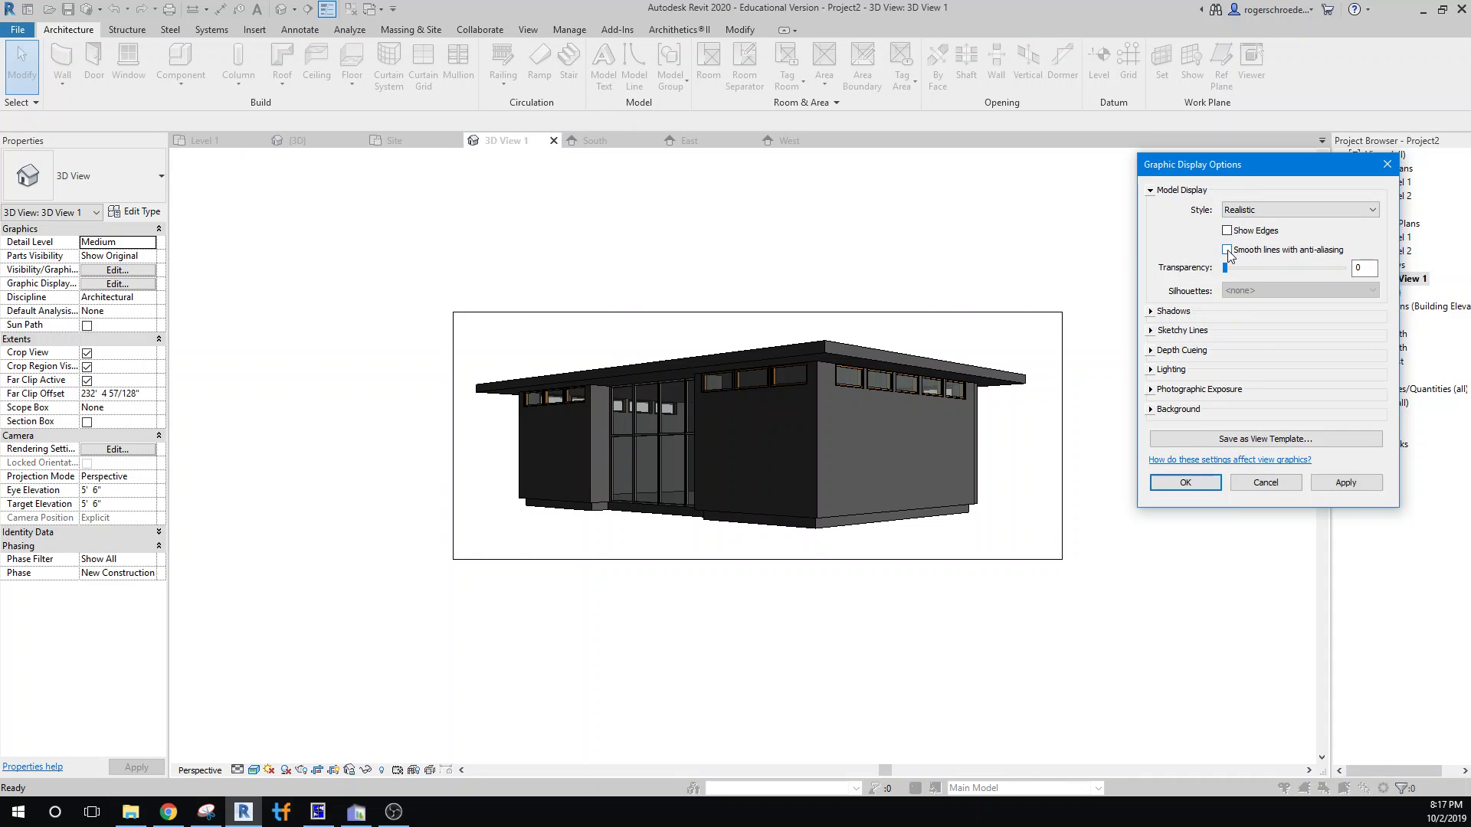
click(1150, 312)
click(1226, 322)
click(1226, 340)
- Set the 3D view's background to a sky and apply the graphic display options
click(1151, 437)
click(1243, 460)
click(1233, 503)
click(1155, 398)
click(1333, 747)
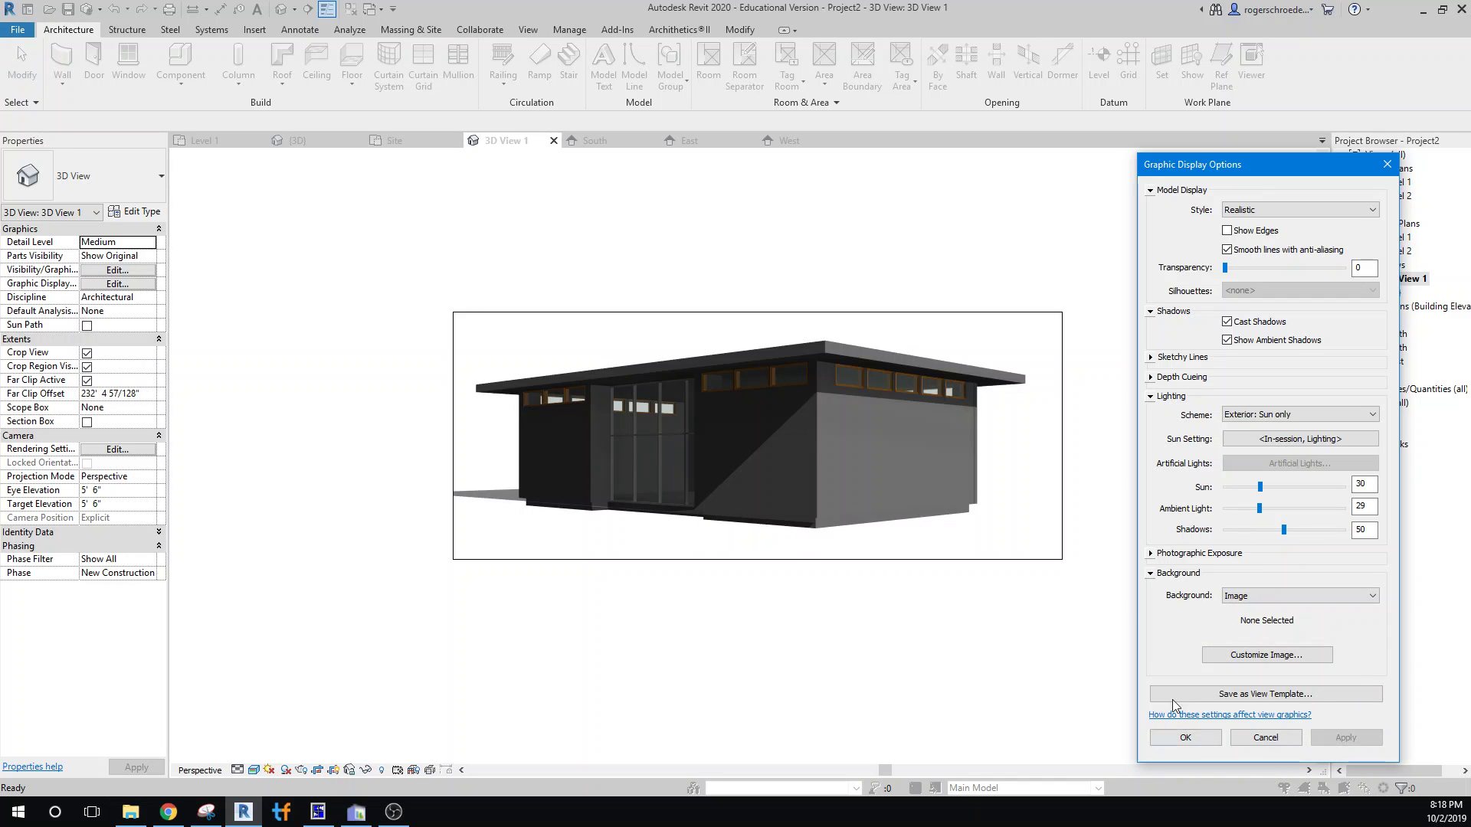
click(1235, 596)
click(1232, 619)
click(1318, 740)
click(1170, 737)
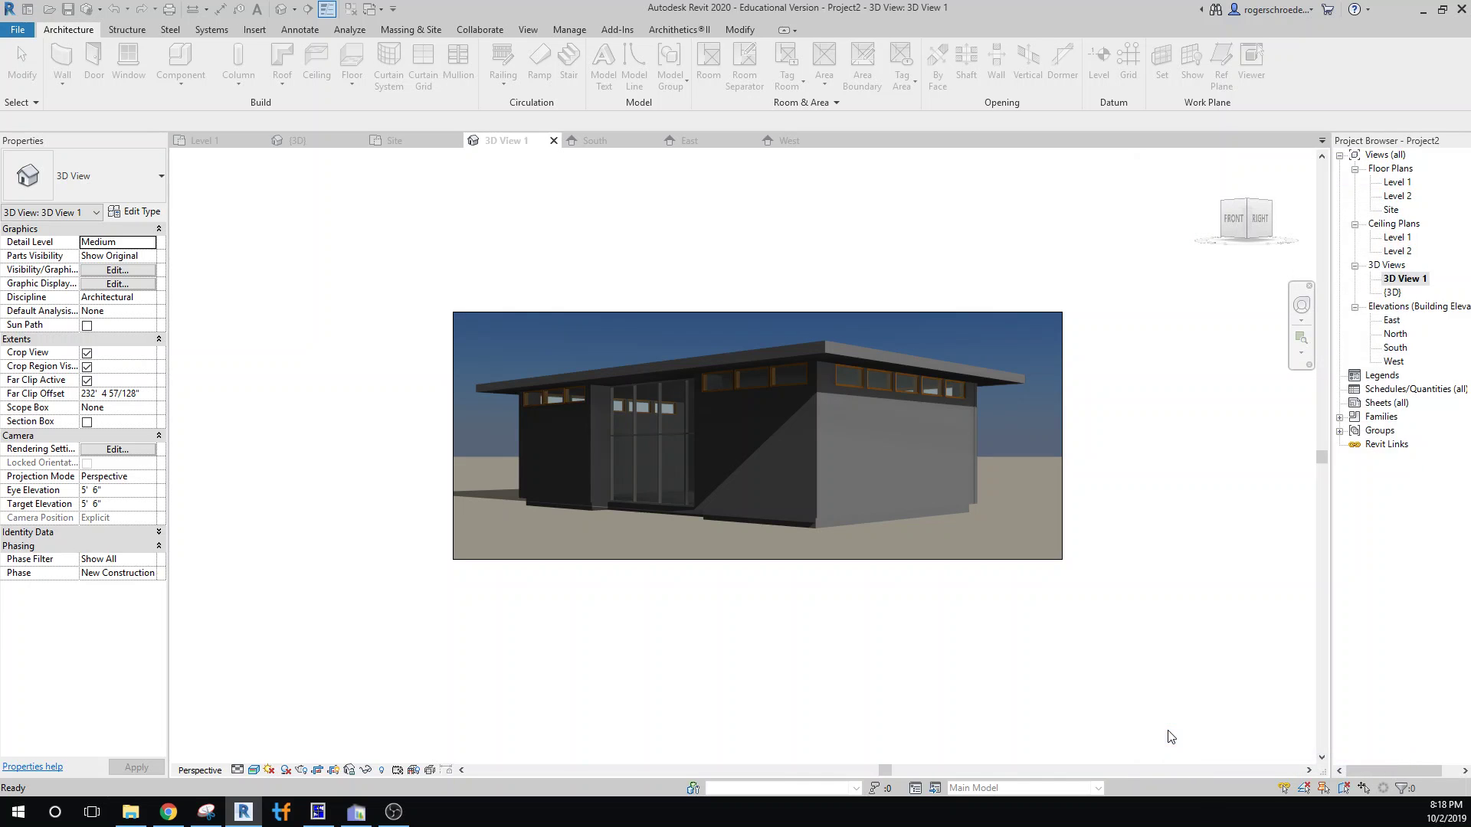
- Assign a white material to the structure layer of the roof type
click(817, 352)
click(141, 213)
click(858, 205)
click(685, 204)
drag(654, 185, 647, 191)
click(1010, 680)
click(1072, 709)
click(1048, 706)
- Duplicate the front wall's Generic - 8" type as Restroom Siding
click(521, 475)
click(134, 213)
click(1202, 110)
text(Restroom Siding)
click(714, 432)
- Insert a layer into the Restroom Siding wall assembly and set a layer thickness of 7
click(937, 207)
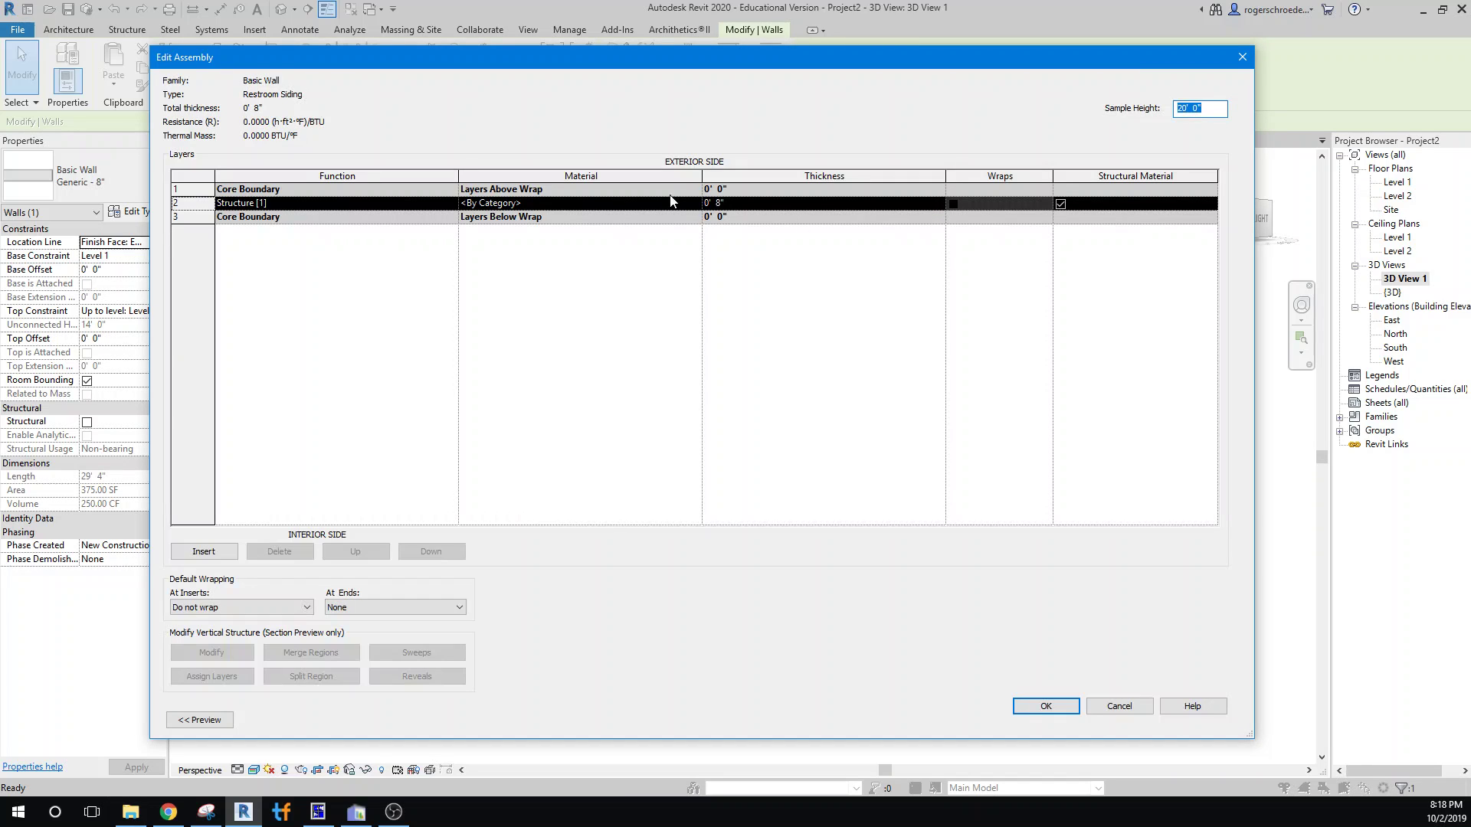
click(203, 551)
click(721, 202)
click(723, 218)
click(723, 216)
text(7)
click(887, 204)
- Create a new material named Black Siding for the wall's exterior layer
click(611, 206)
click(696, 203)
click(357, 656)
click(391, 668)
right_click(391, 426)
click(431, 472)
text(Black Siding)
- Choose the appearance for the Black Siding material
click(762, 222)
click(545, 307)
click(875, 585)
click(1121, 405)
click(1059, 562)
- Set the Black Siding texture size to 15'-0" and apply the material and wall assembly
click(648, 504)
double_click(651, 503)
text(15'-0")
key(Tab)
click(841, 649)
click(1106, 680)
click(1025, 681)
click(1046, 706)
click(1055, 723)
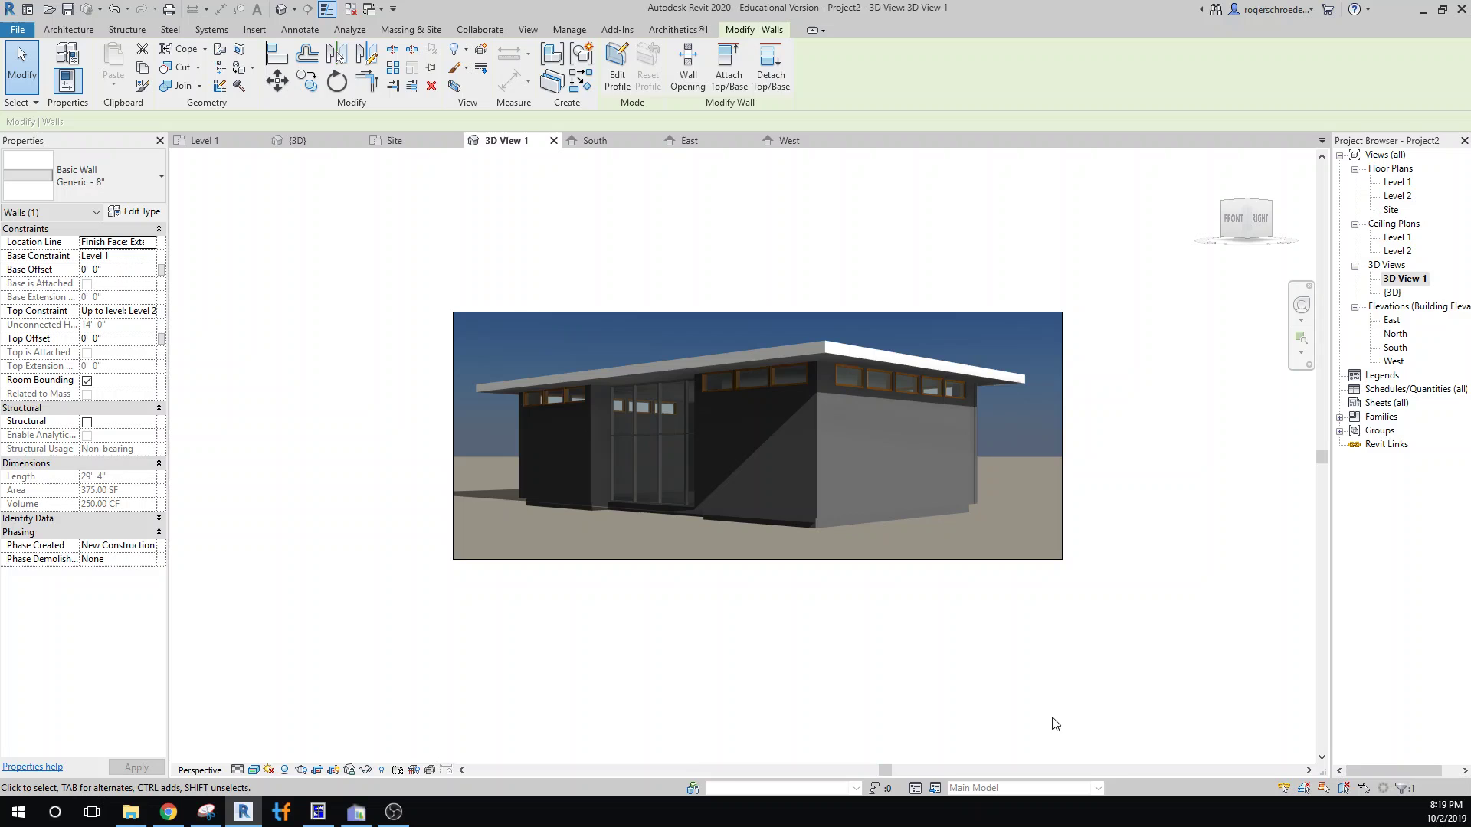
- Select all matching exterior wall instances and change them to the Restroom Siding type
right_click(597, 491)
mouse_move(705, 270)
click(843, 284)
click(109, 178)
click(98, 589)
click(357, 583)
- Adjust the 3D view's ambient light level and turn off cast shadows
click(255, 769)
click(310, 656)
click(1153, 370)
mouse_move(1261, 482)
mouse_down()
mouse_move(1309, 483)
mouse_move(1257, 506)
mouse_up()
click(1334, 622)
click(1151, 312)
click(1226, 323)
click(1327, 649)
click(1185, 646)
- Open the fixed window type's sash material for editing and browse the project materials
click(773, 382)
click(124, 212)
click(1203, 262)
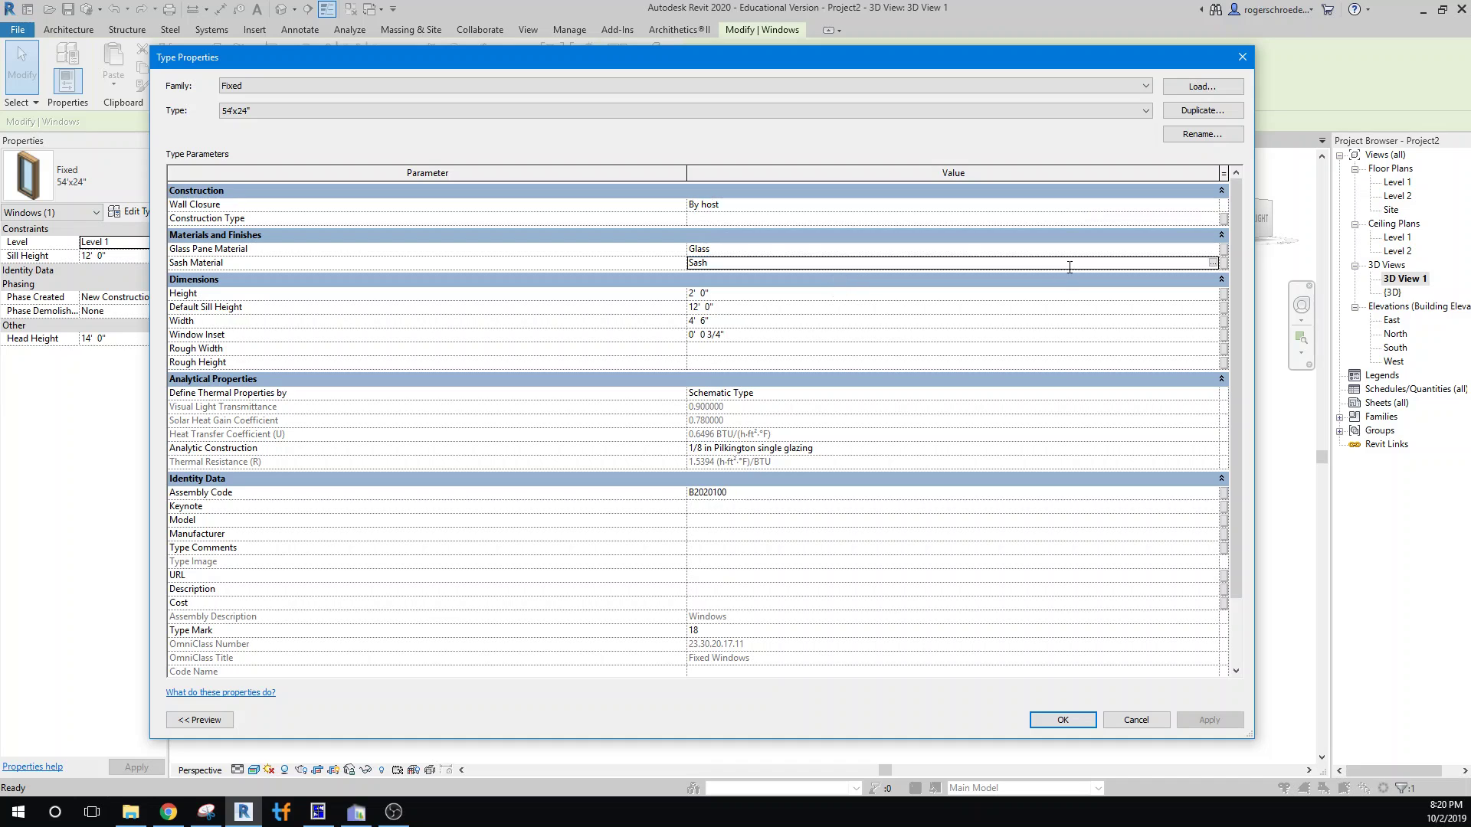
click(1212, 262)
scroll(485, 430, up, 20)
scroll(486, 432, down, 20)
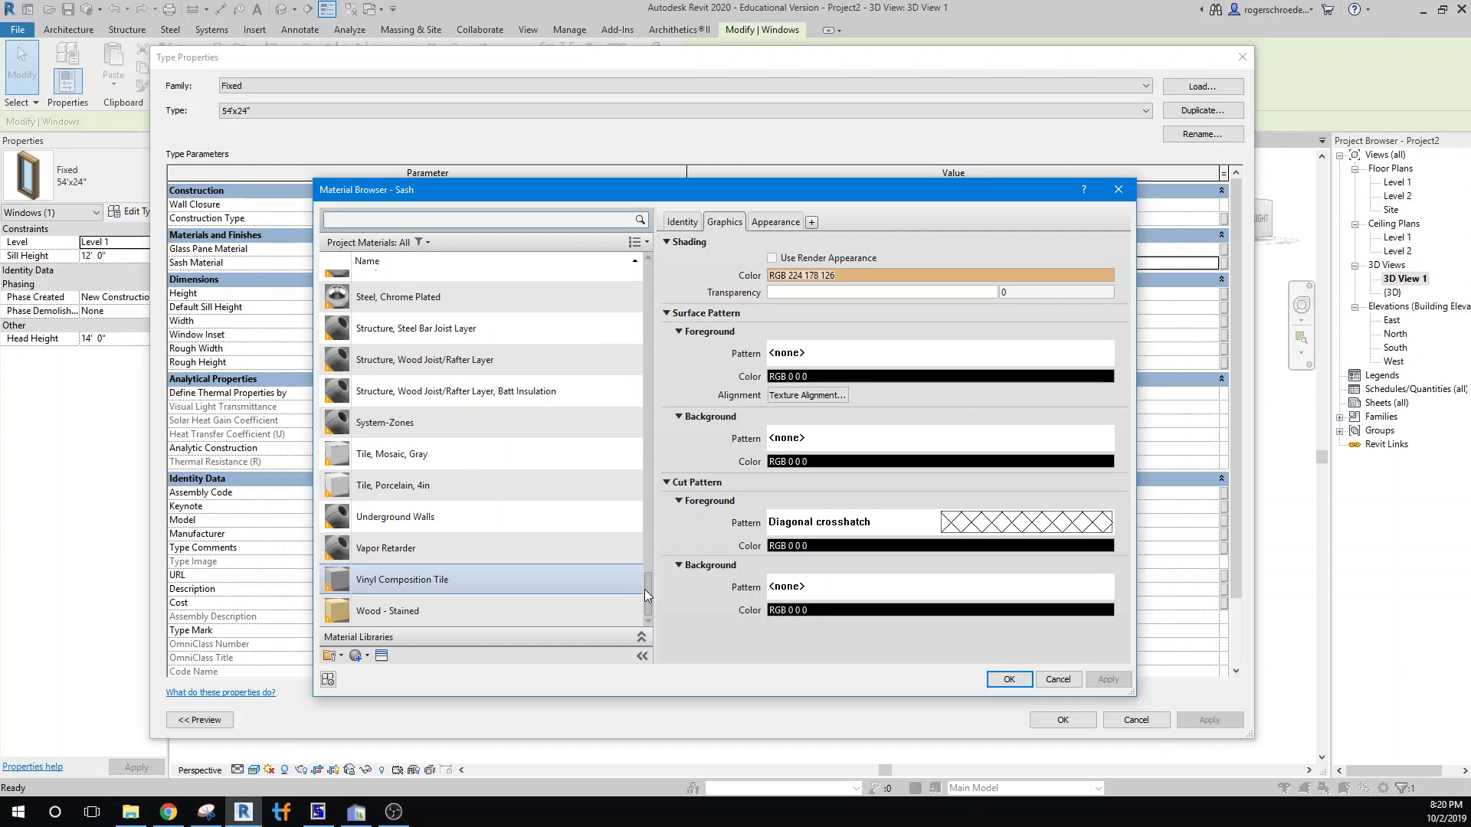